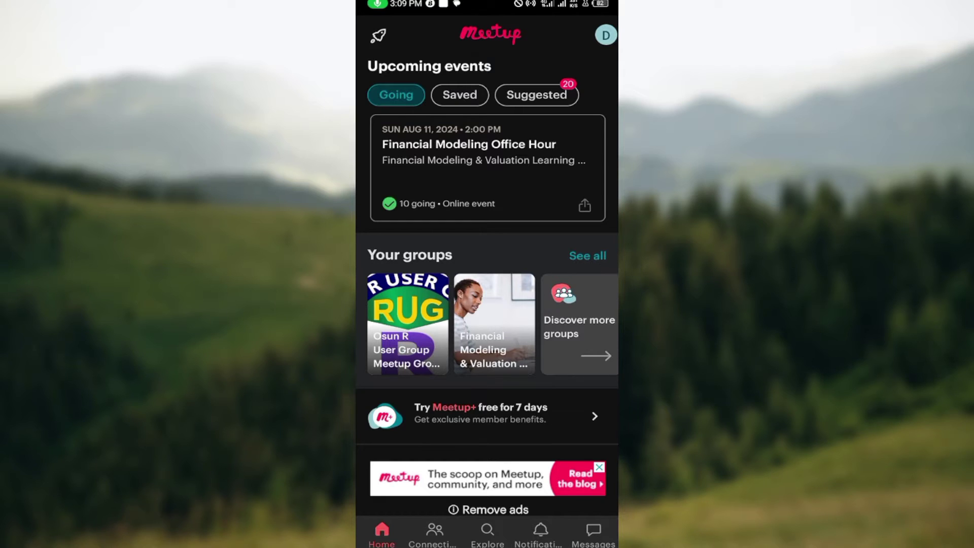
scroll(488, 305, "down", 2)
scroll(487, 305, "up", 2)
From Explore, check the Hobbies & Passions category for events near Ikirun and return
left_click(487, 533)
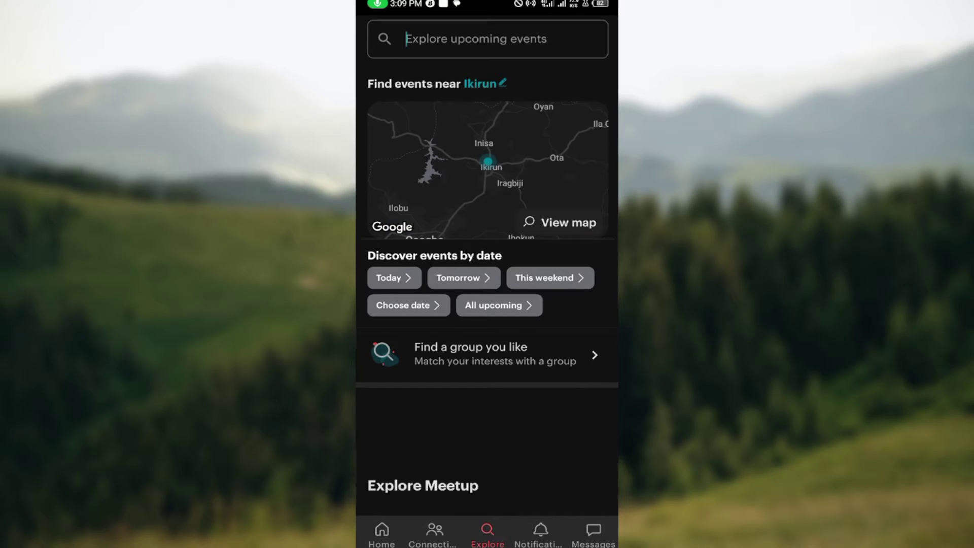
left_click(487, 39)
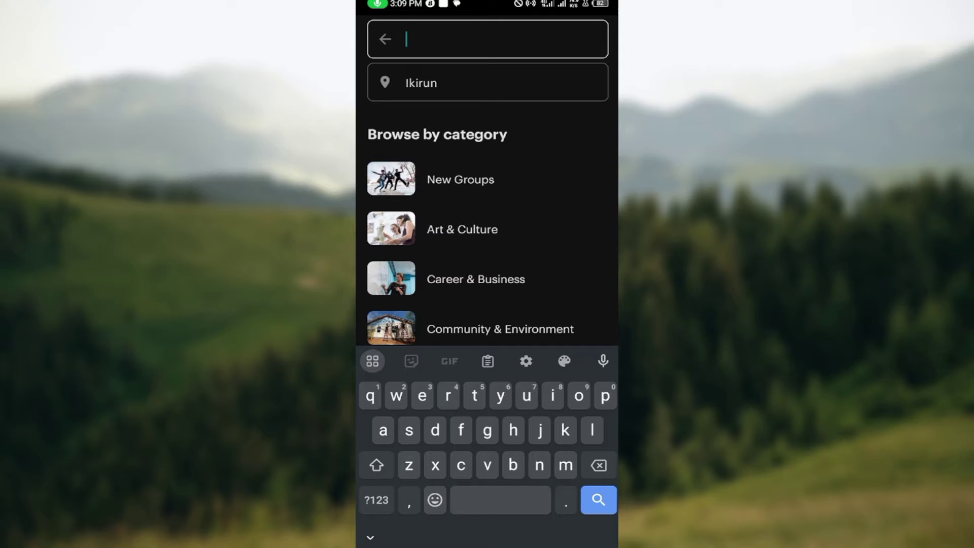
scroll(487, 228, "down", 5)
scroll(487, 228, "down", 2)
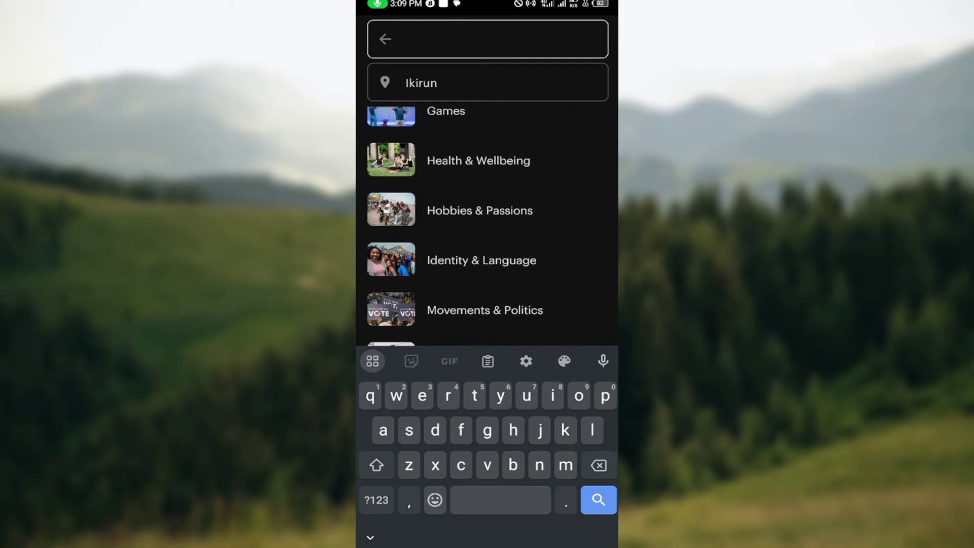
scroll(487, 229, "down", 2)
scroll(487, 229, "up", 1)
scroll(488, 229, "up", 1)
scroll(488, 228, "up", 2)
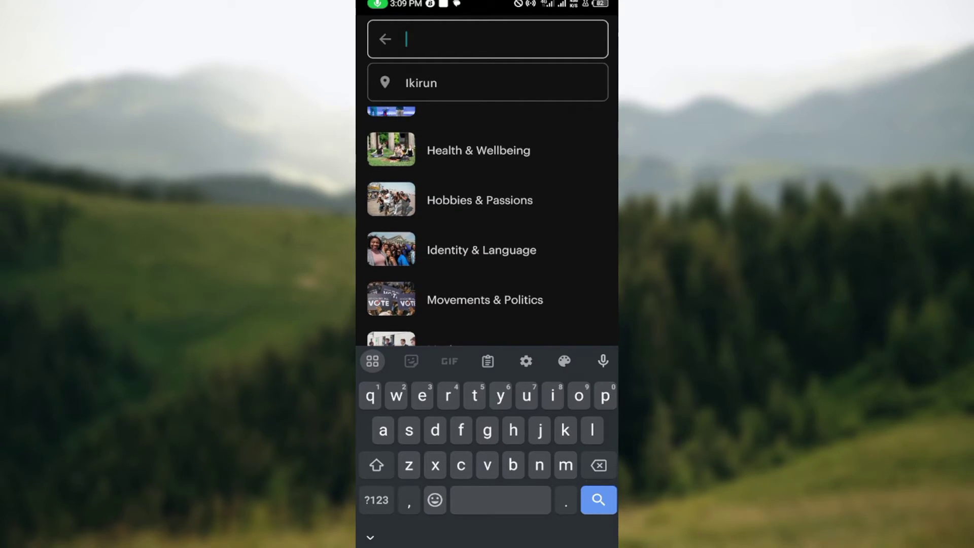
left_click(480, 200)
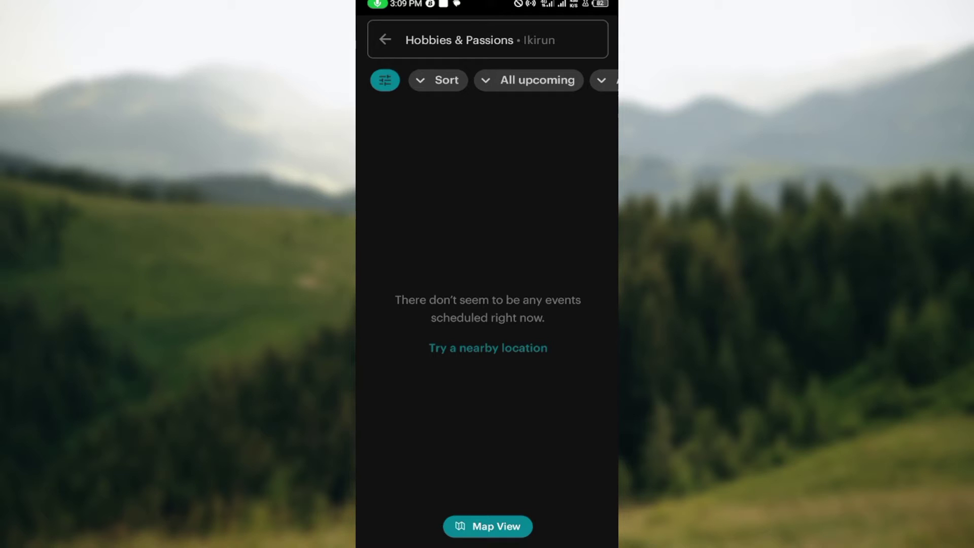
left_click(385, 40)
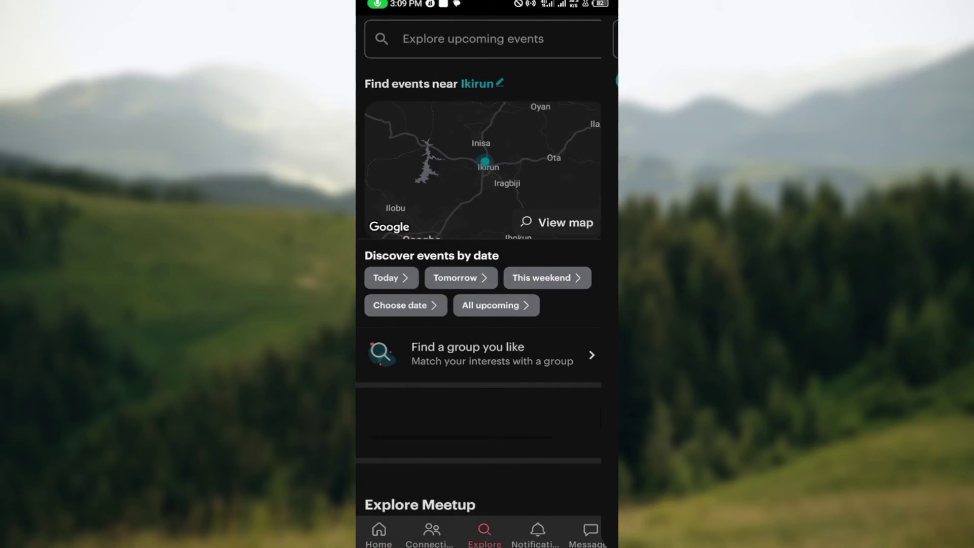
Check the Art & Culture category for events near Ikirun, then return to Explore
left_click(488, 90)
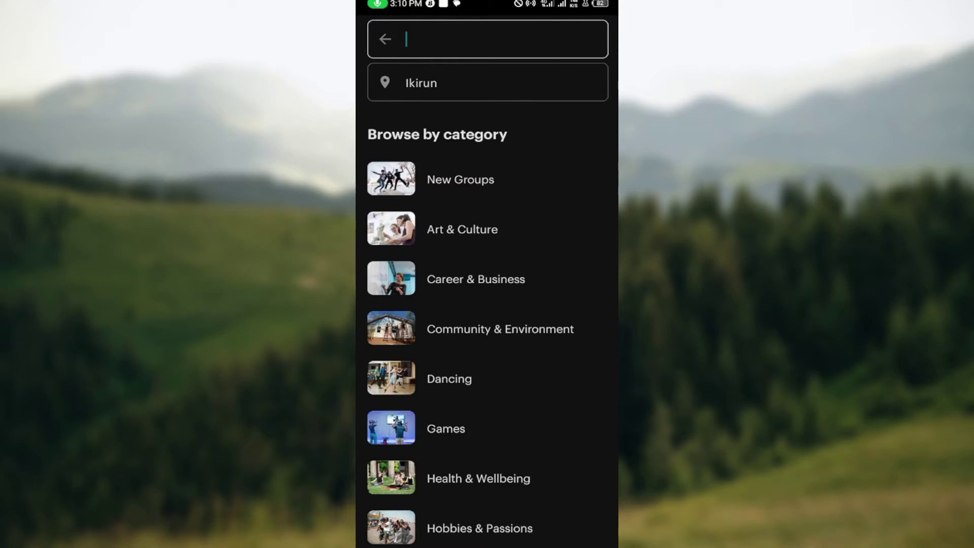
left_click(462, 230)
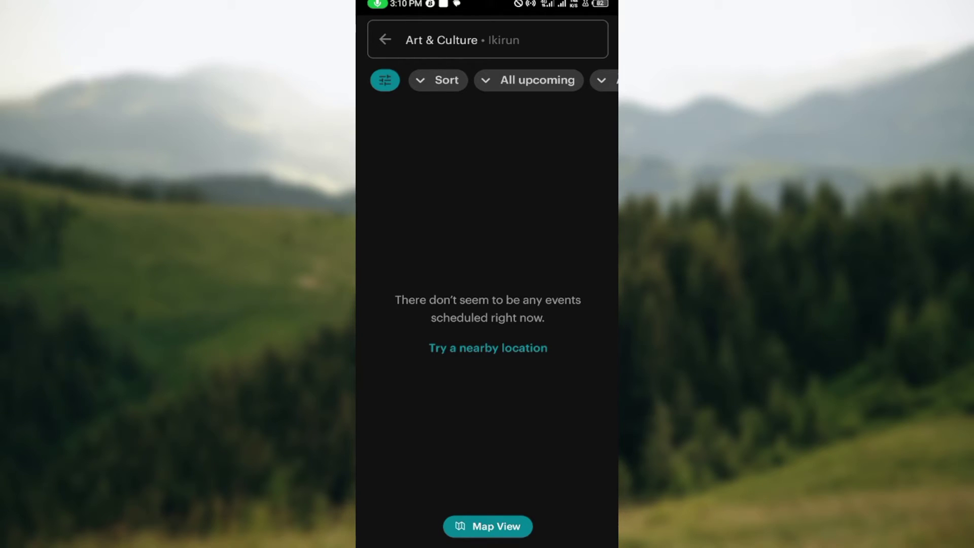
left_click(385, 40)
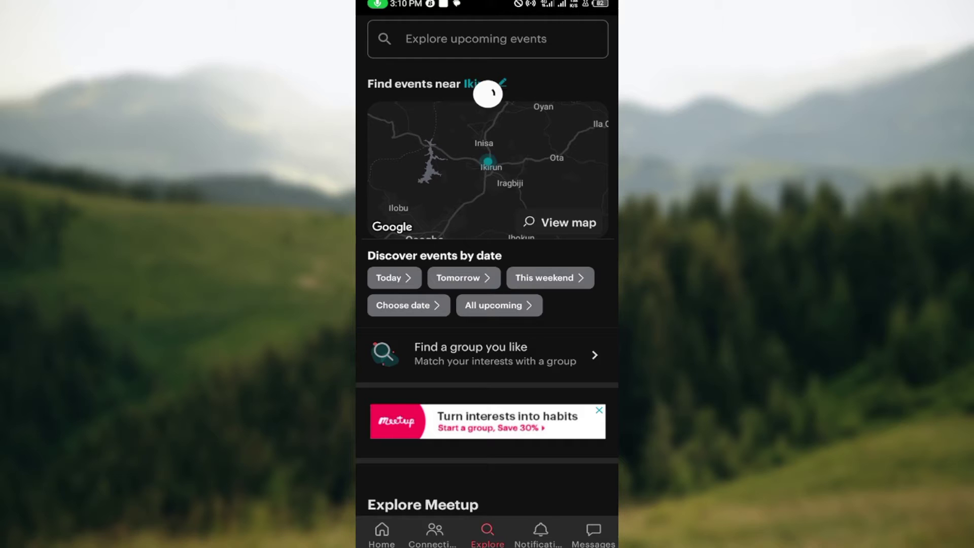
Search for Cybersecurity events near Ikirun, listing two upcoming online events
left_click(487, 38)
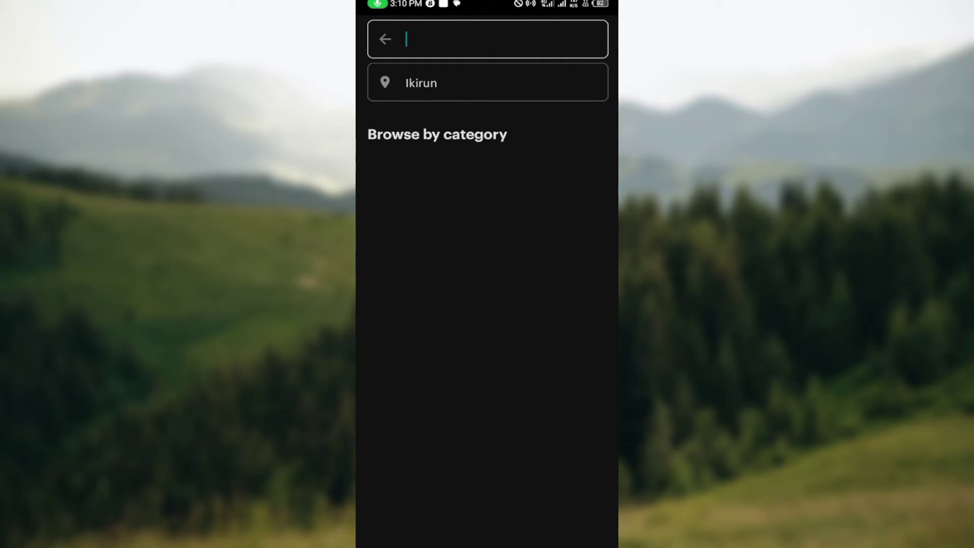
type("c")
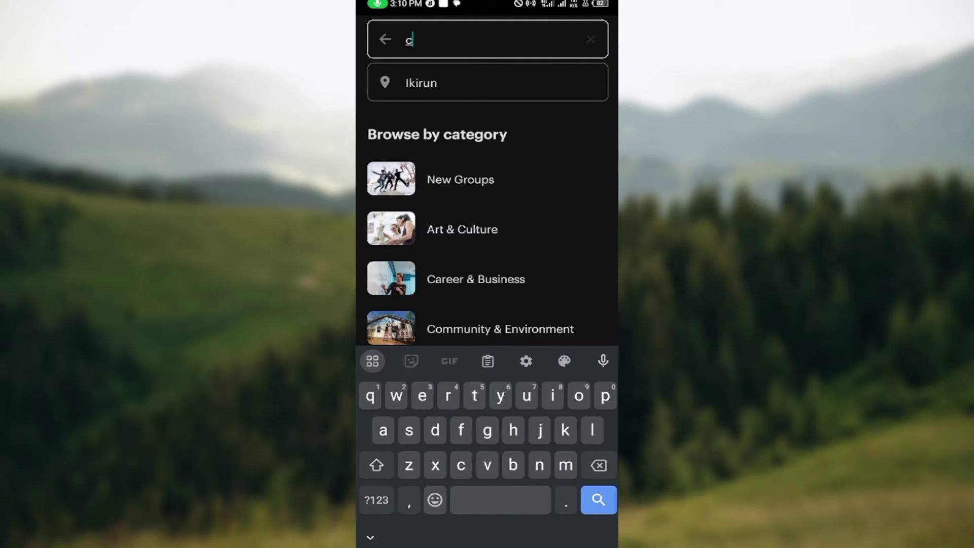
type("yber")
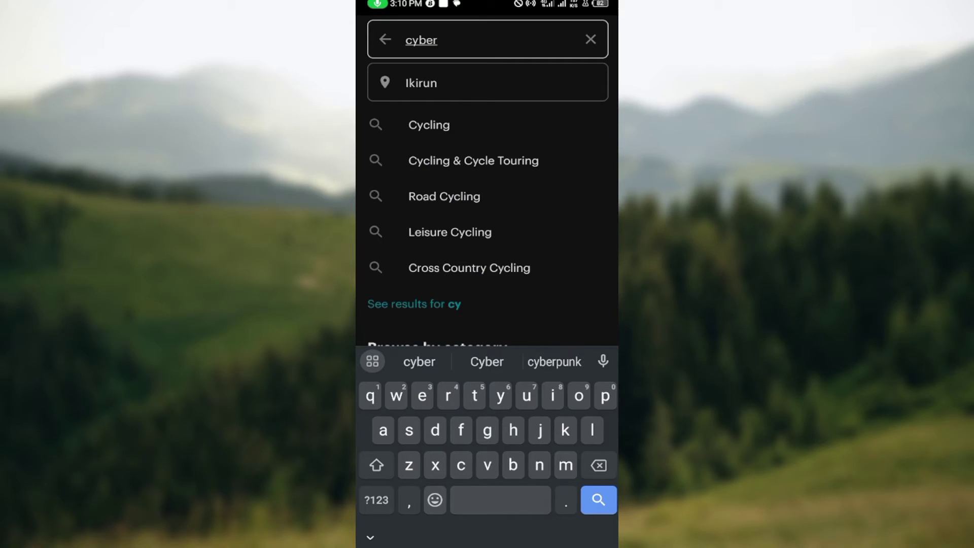
left_click(447, 125)
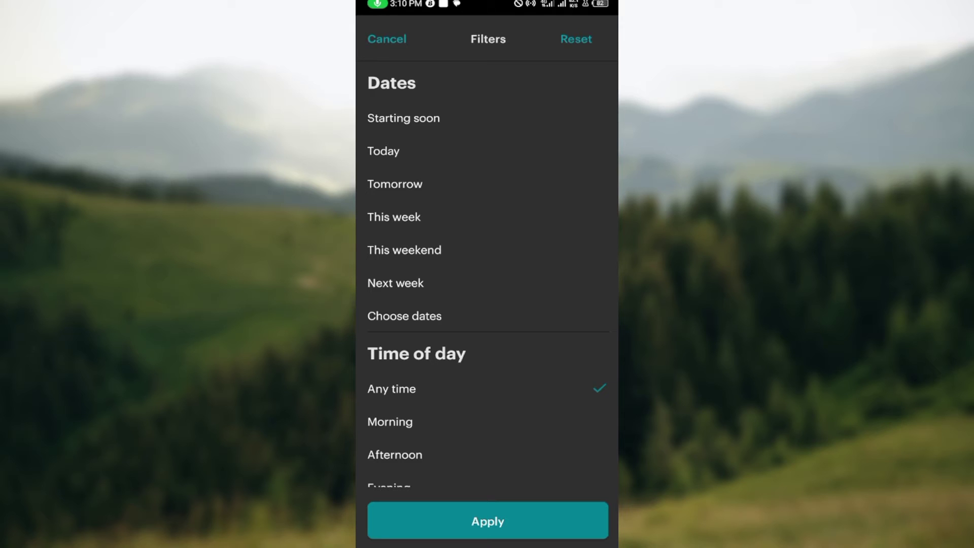
scroll(488, 282, "down", 5)
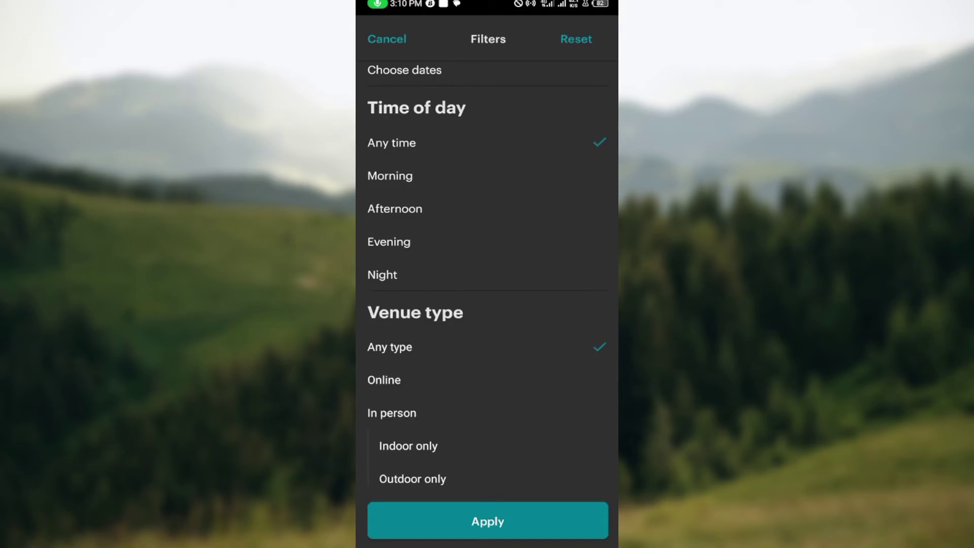
scroll(487, 282, "down", 3)
scroll(488, 281, "down", 1)
scroll(487, 281, "down", 2)
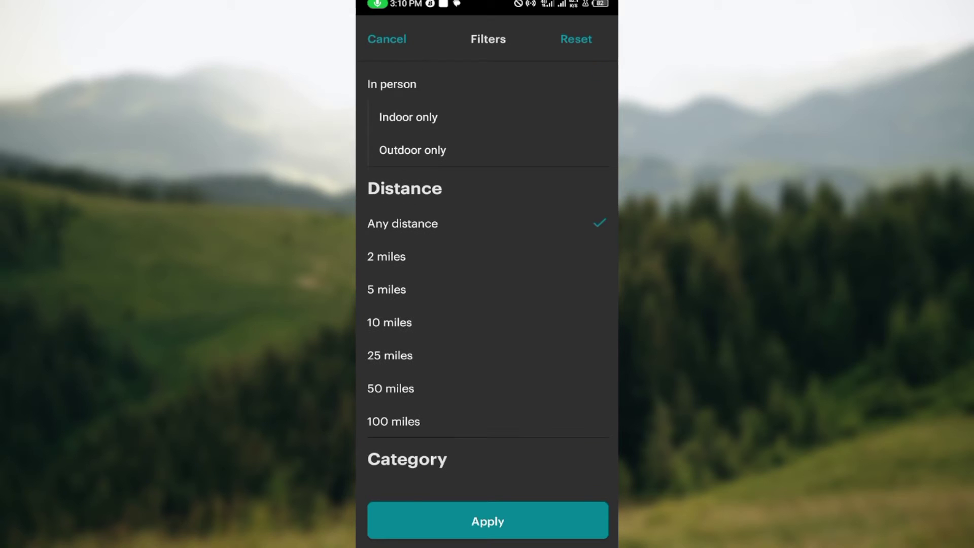
scroll(487, 282, "down", 2)
scroll(488, 281, "down", 1)
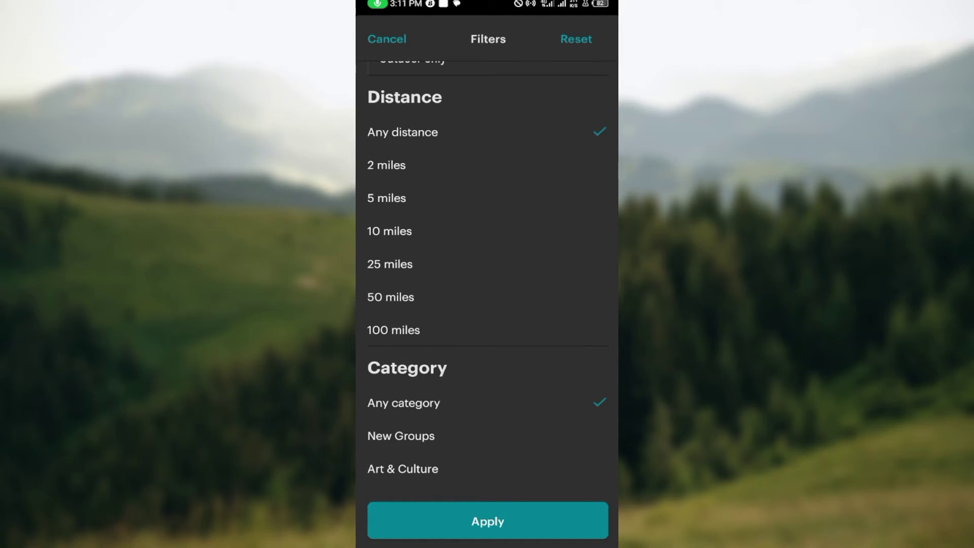
scroll(487, 282, "up", 5)
scroll(487, 282, "up", 3)
scroll(487, 282, "up", 2)
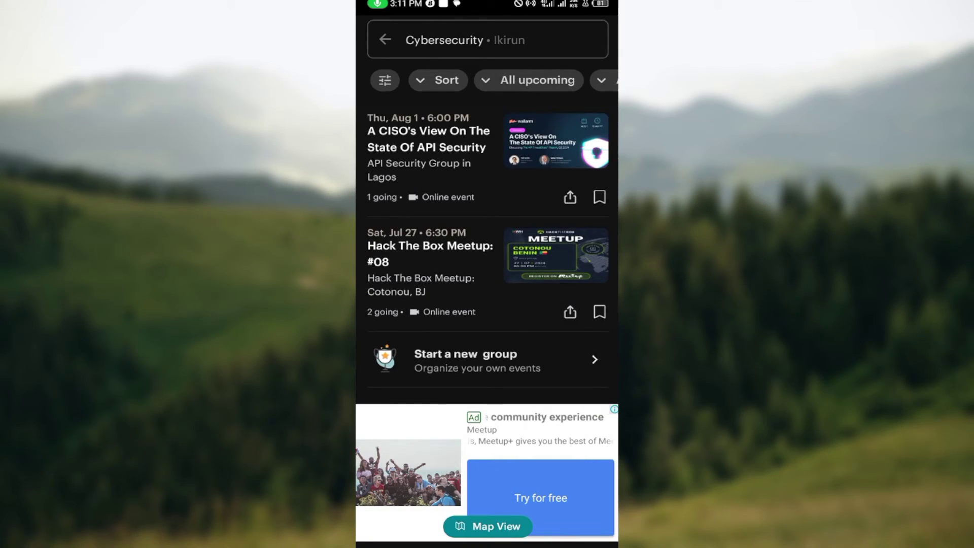
Review sort and date options without applying, then view the API security webinar event
left_click(438, 80)
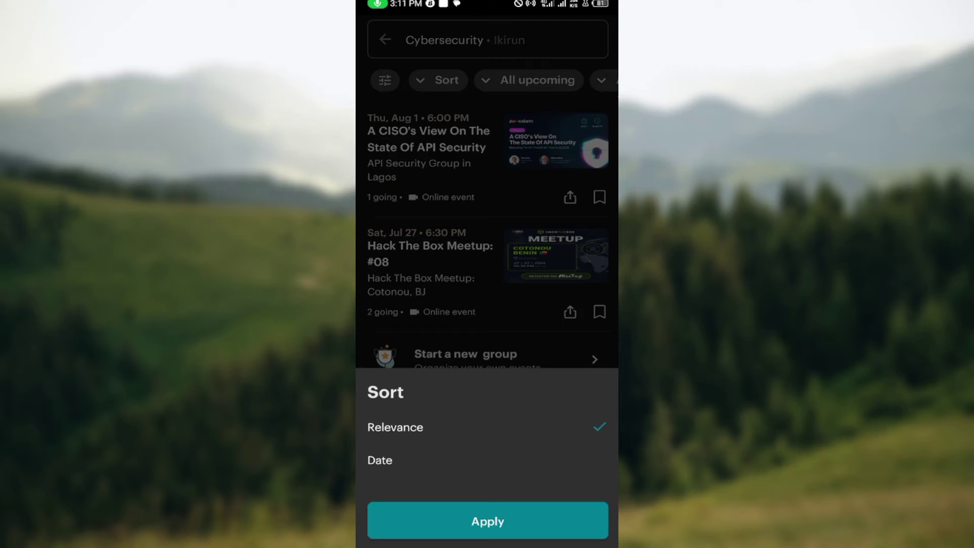
left_click(487, 522)
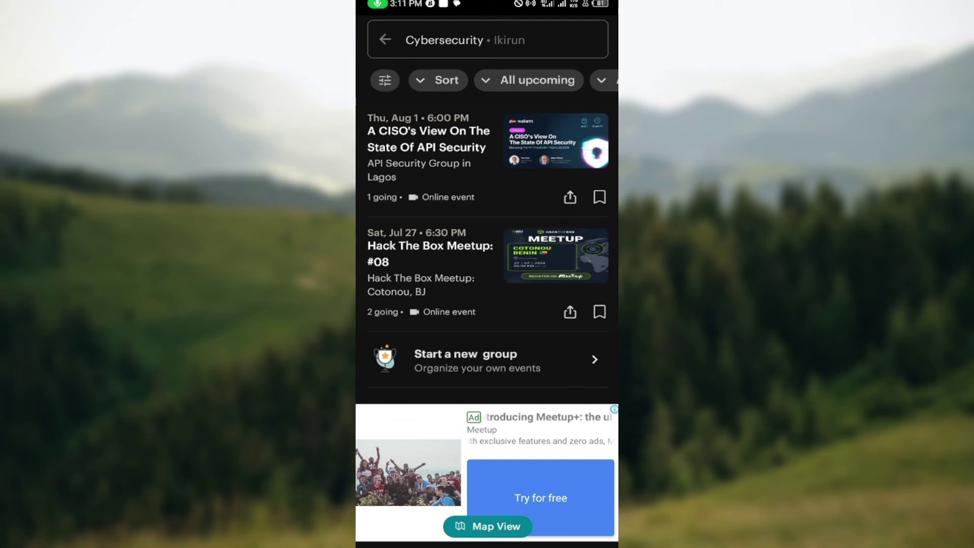
left_click(529, 81)
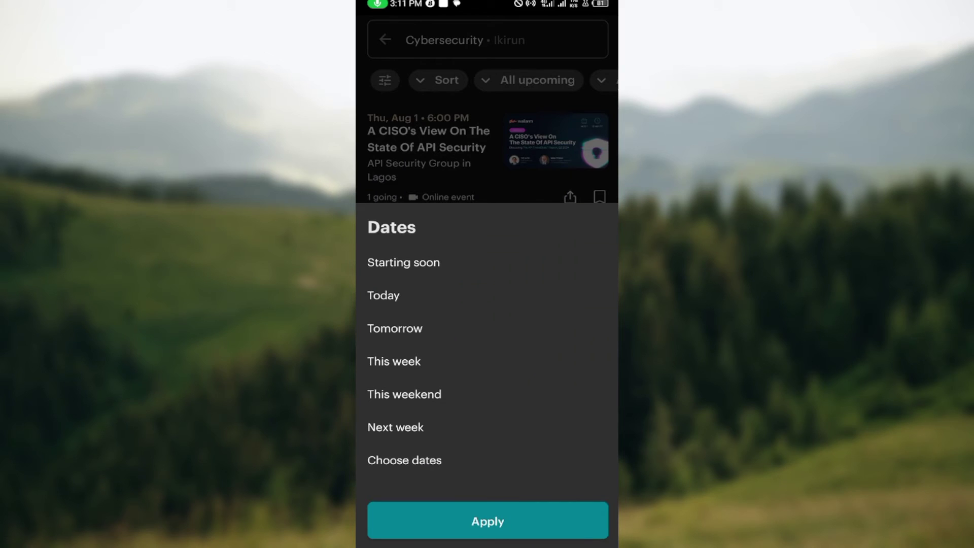
key("Escape")
scroll(488, 80, "right", 5)
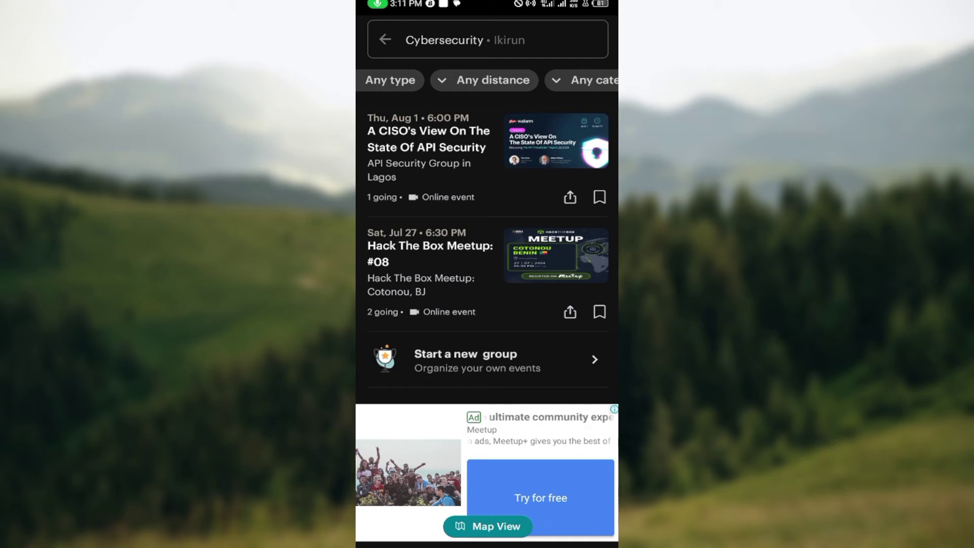
left_click(457, 156)
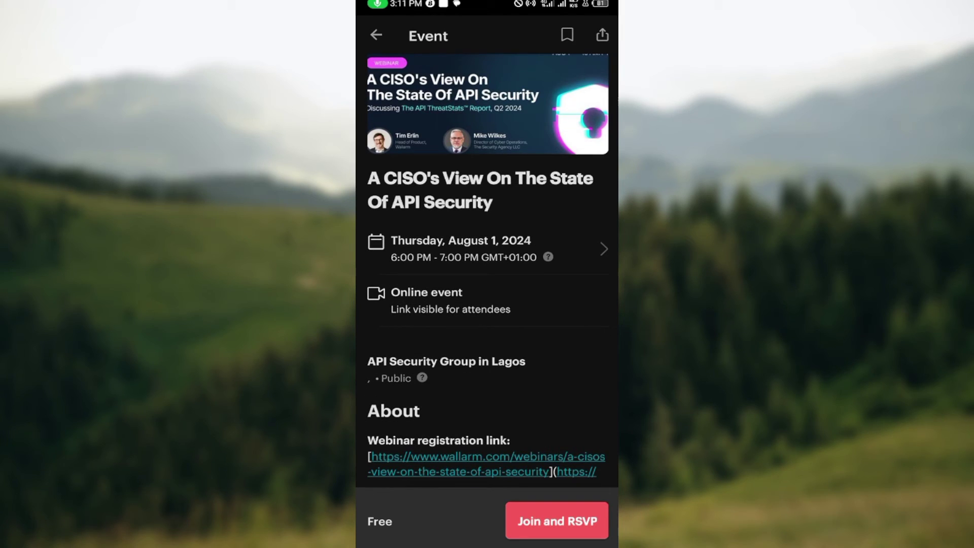
scroll(487, 305, "down", 3)
scroll(487, 305, "down", 4)
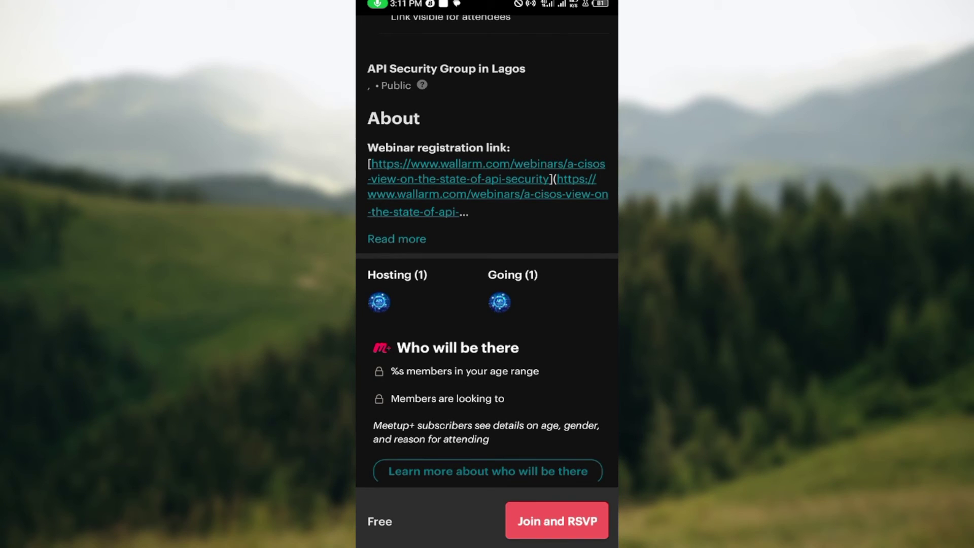
Join the group and RSVP to A CISO's View On The State Of API Security, then return to results
left_click(557, 521)
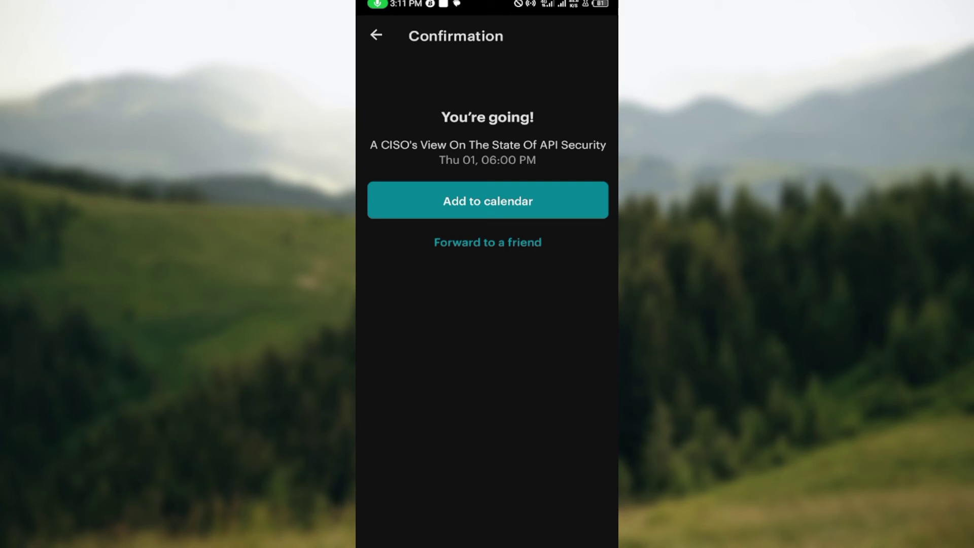
left_click(376, 35)
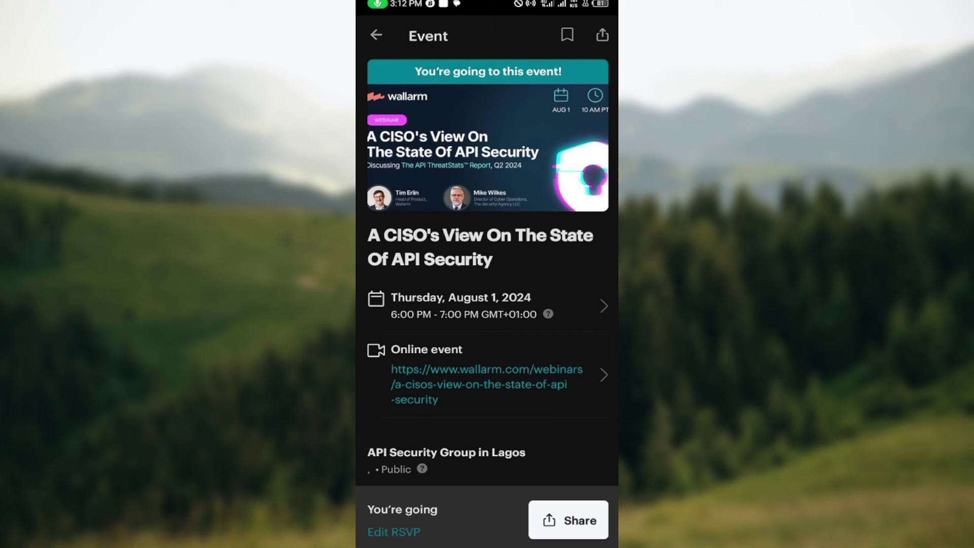
left_click(376, 35)
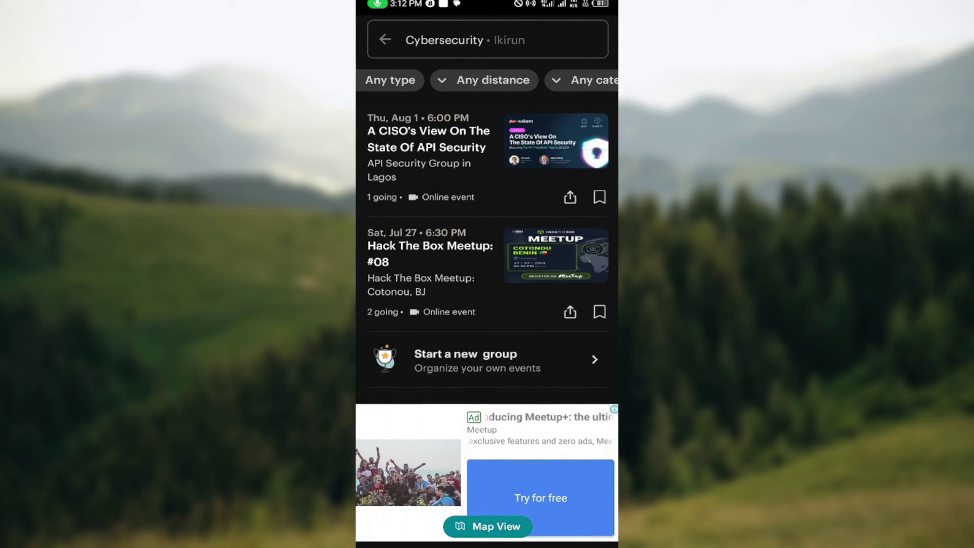
Return to Explore and switch to the Home feed with your event and groups
left_click(385, 40)
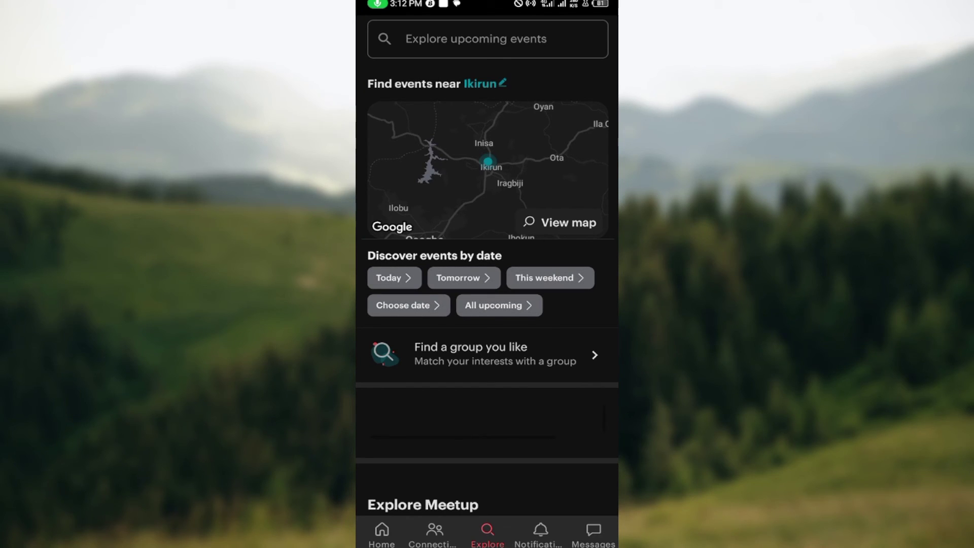
left_click(381, 534)
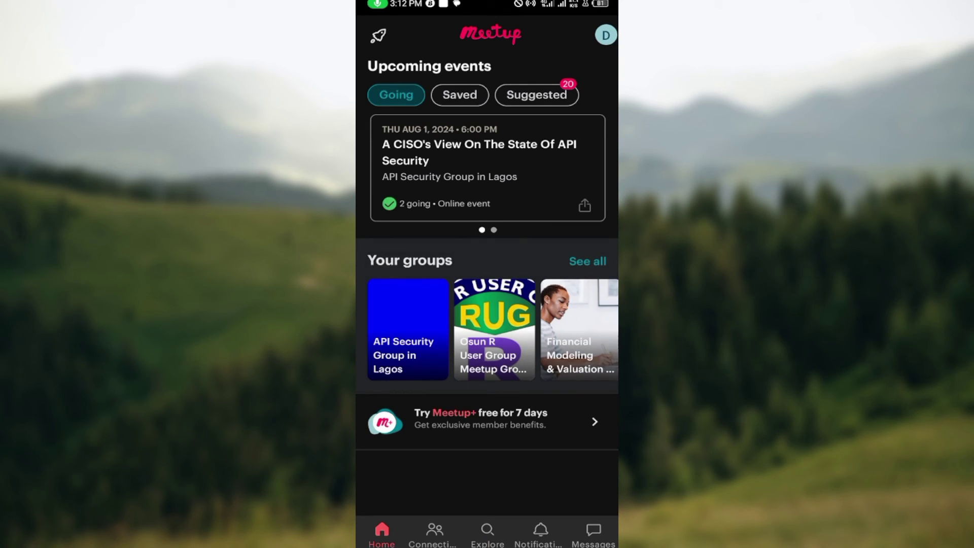
scroll(488, 329, "right", 5)
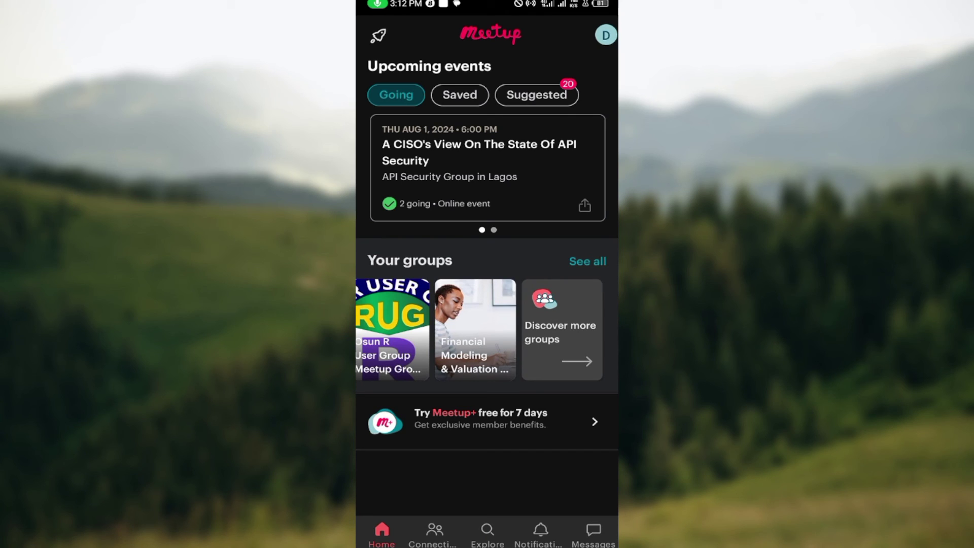
left_click(561, 330)
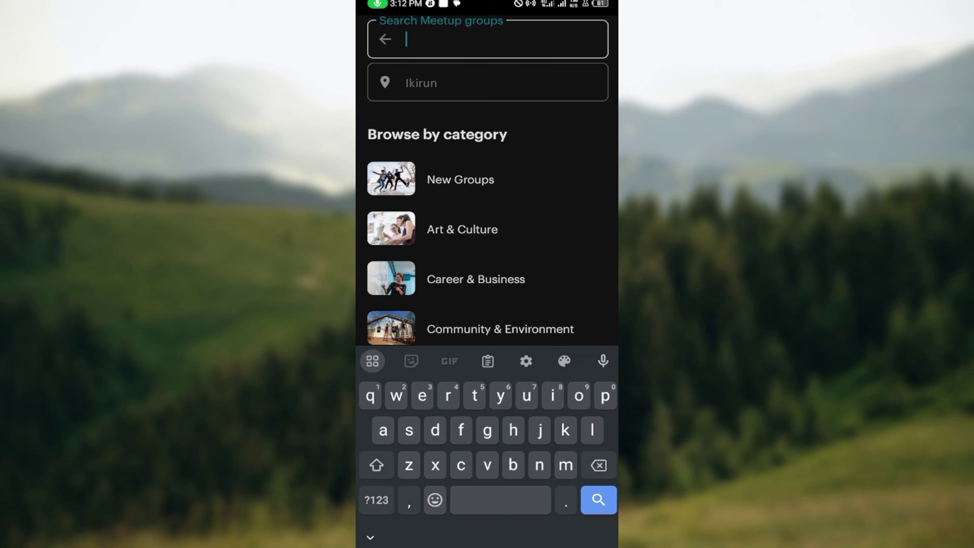
scroll(487, 229, "down", 1)
left_click(476, 224)
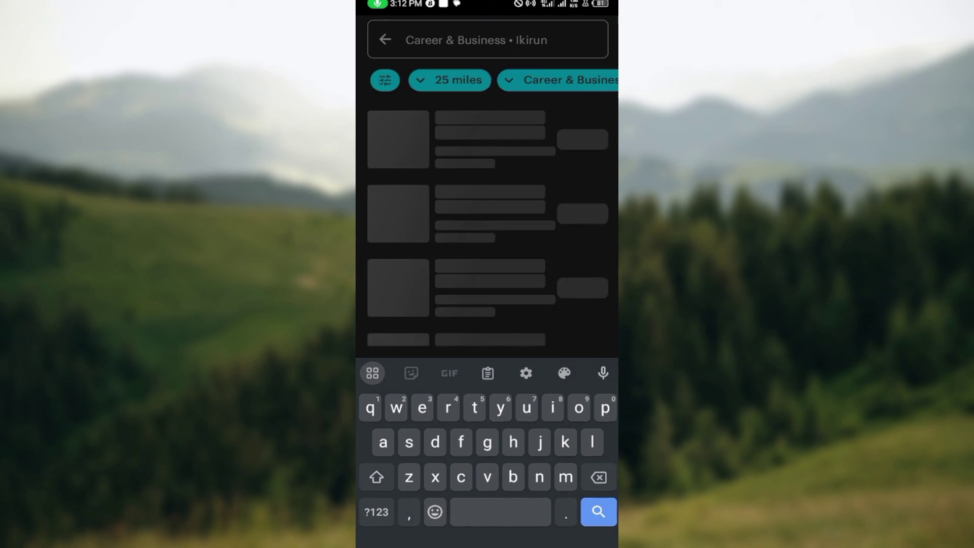
left_click(386, 39)
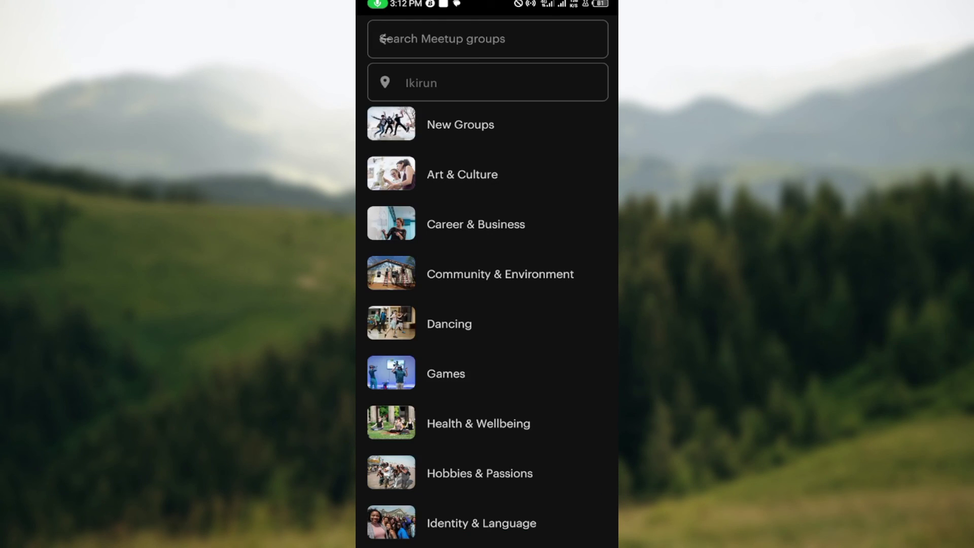
left_click(462, 174)
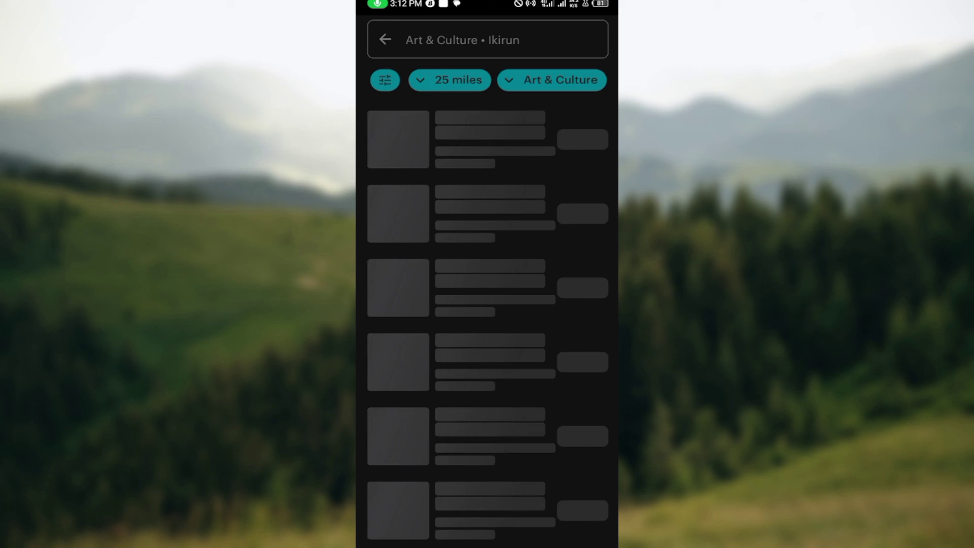
left_click(386, 39)
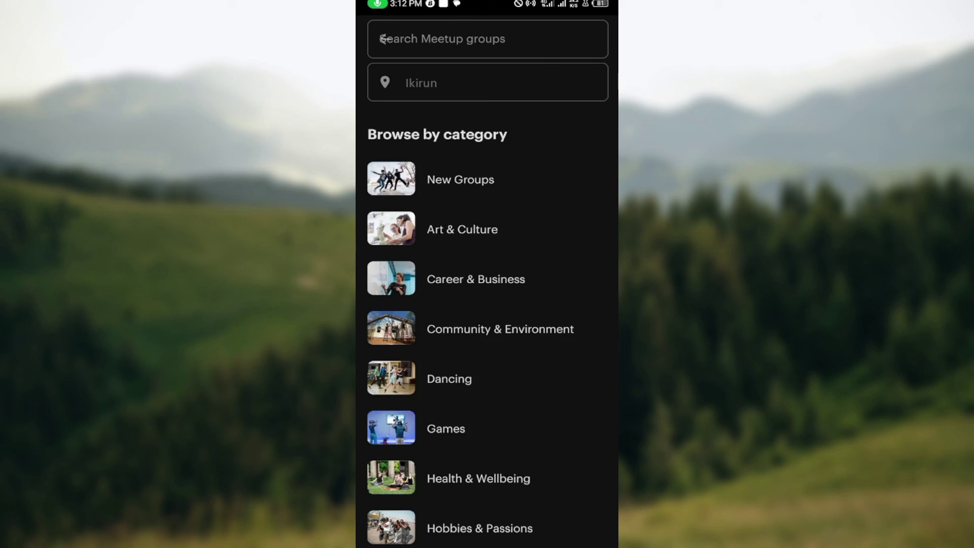
scroll(488, 327, "down", 5)
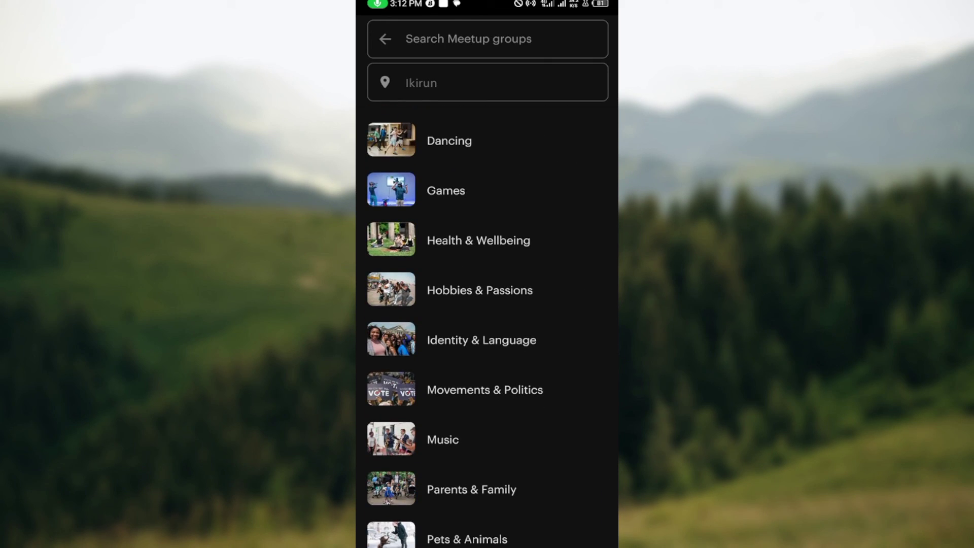
left_click(443, 438)
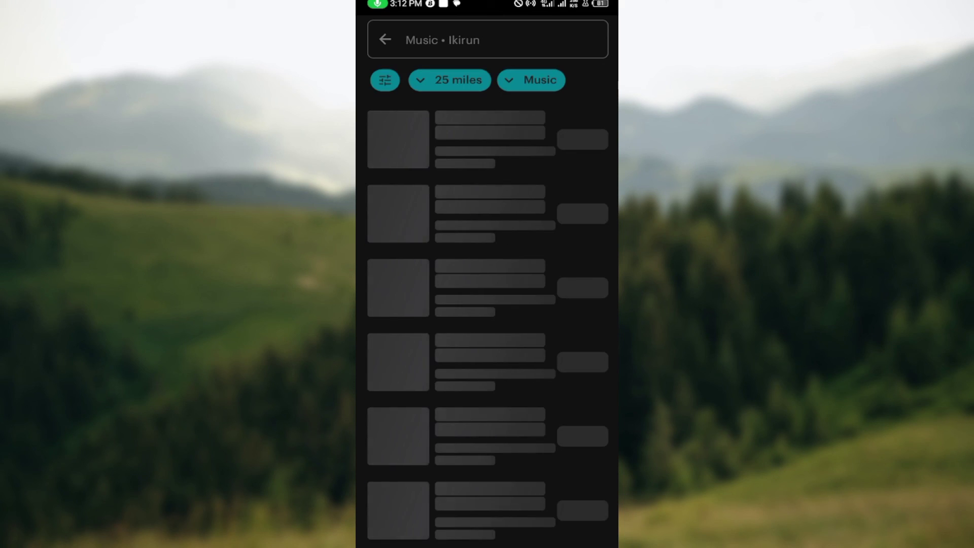
left_click(385, 40)
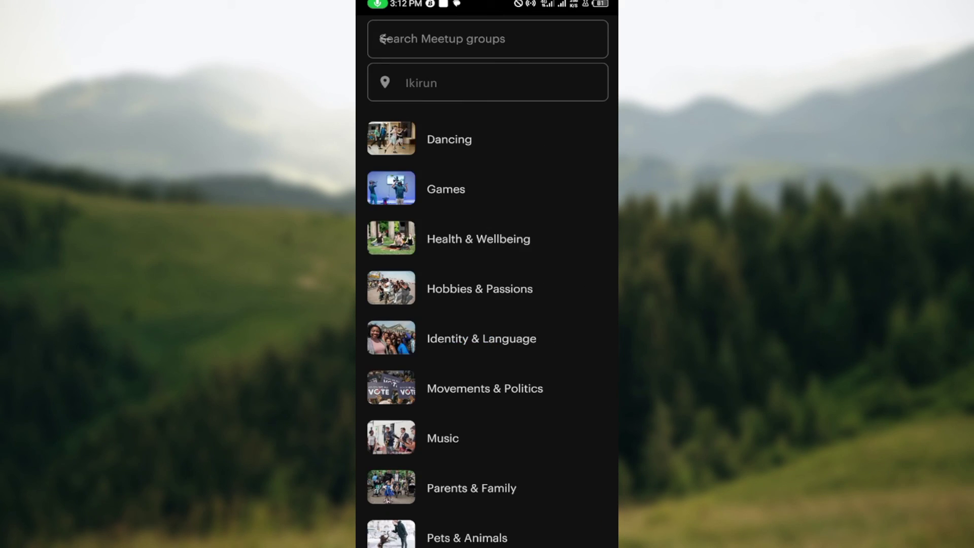
scroll(488, 327, "up", 3)
scroll(487, 327, "down", 2)
scroll(487, 328, "down", 5)
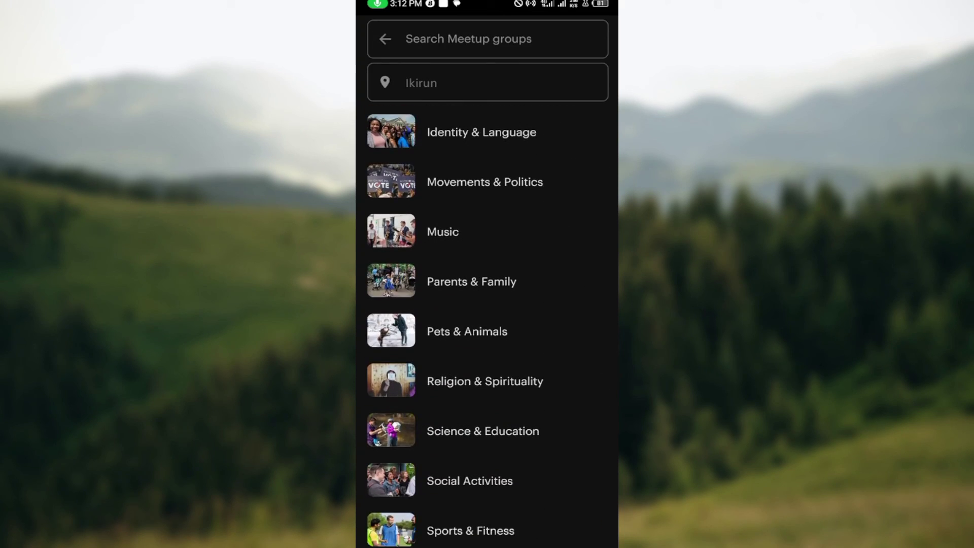
left_click(386, 38)
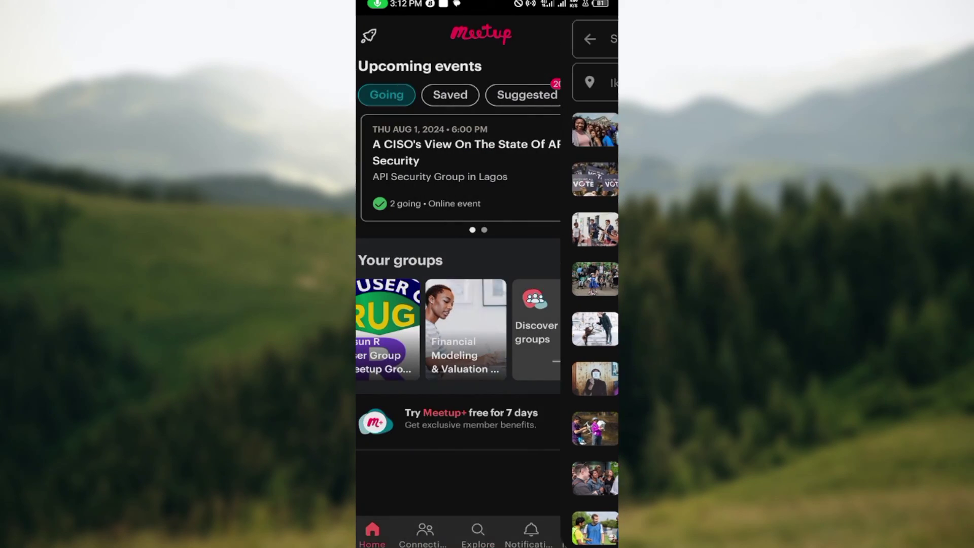